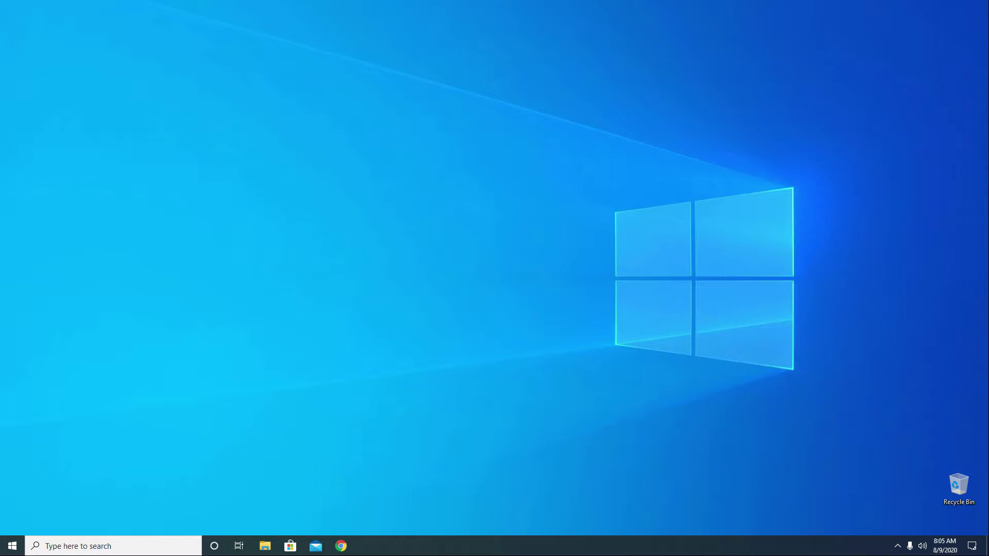
Open Display settings from the desktop context menu, then close the Settings window
right_click(501, 293)
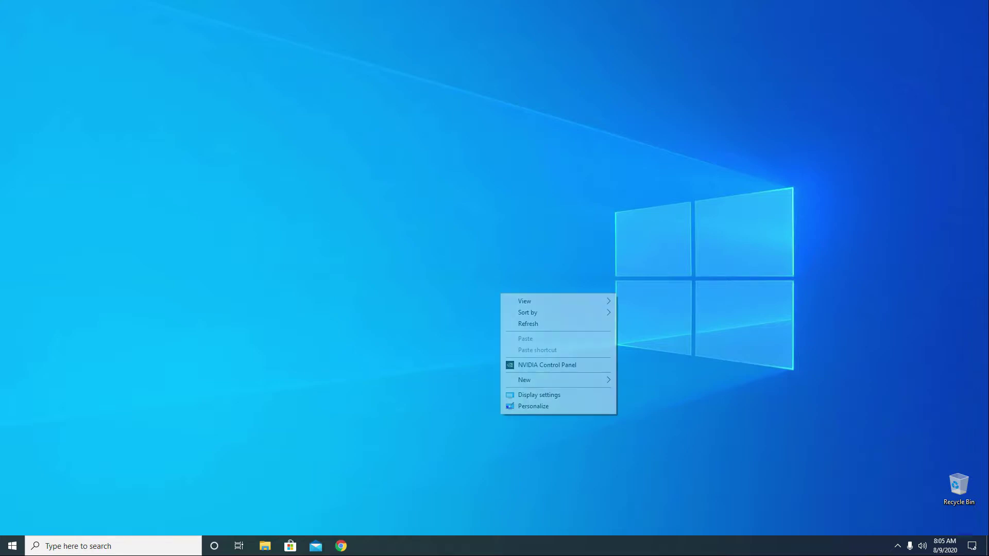
left_click(566, 395)
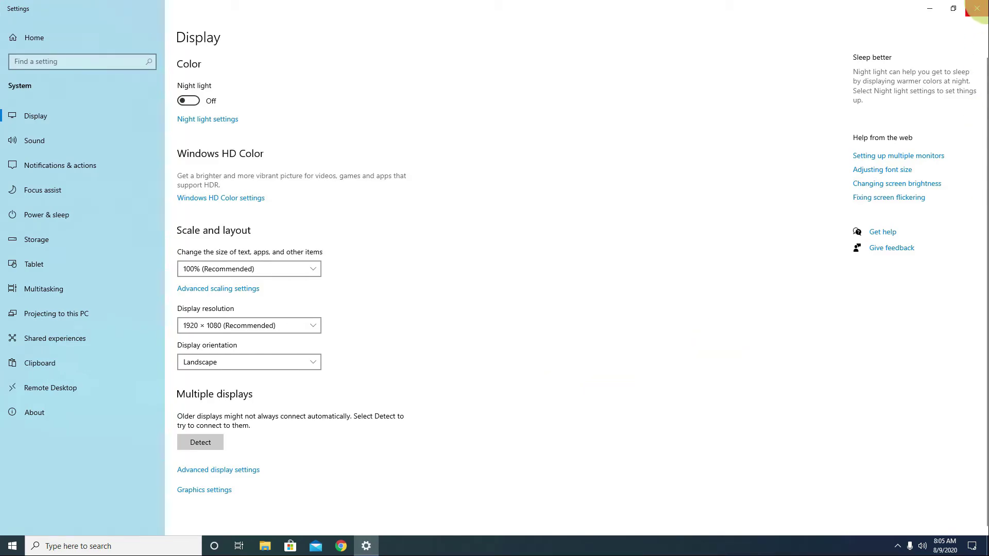
left_click(976, 8)
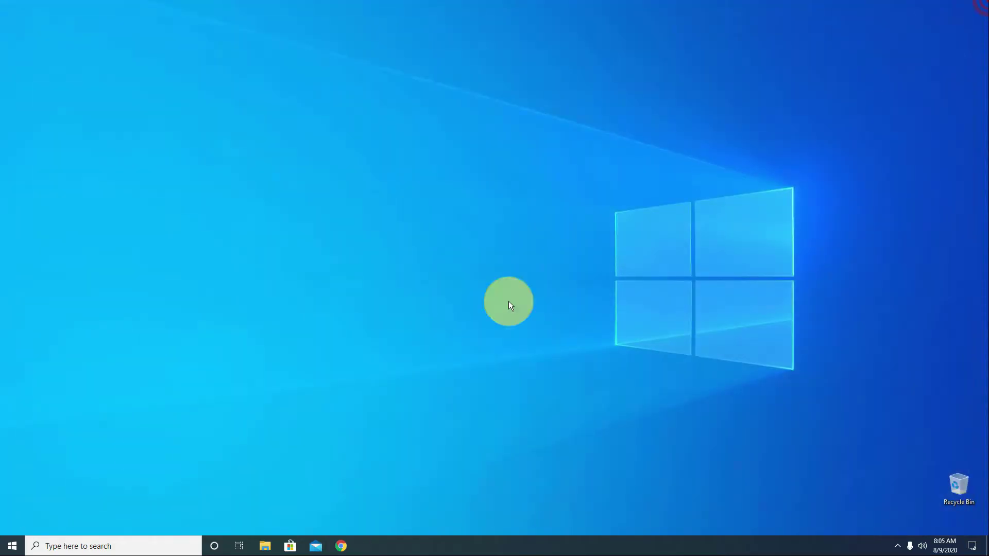
Reopen Windows Settings from Start and go to the System category
left_click(13, 546)
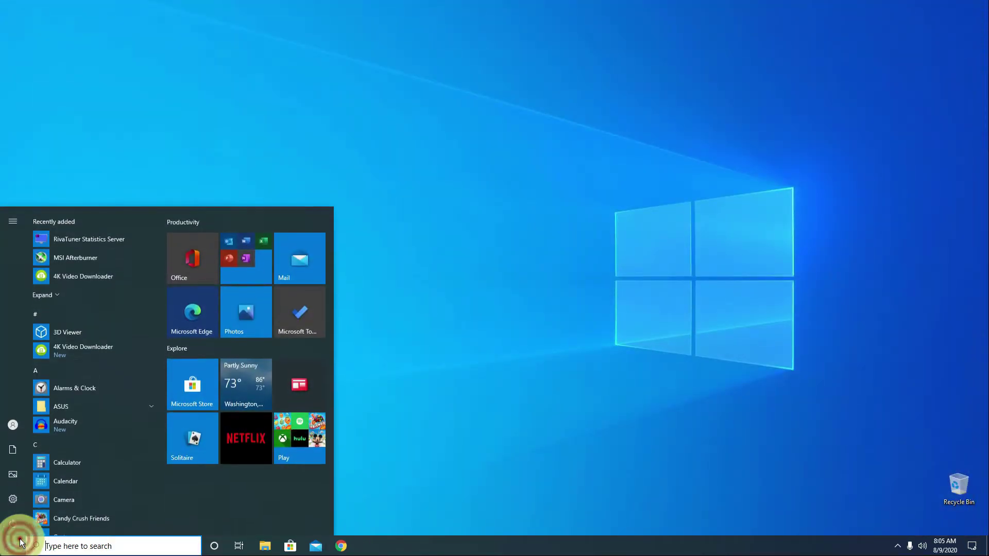
mouse_move(12, 499)
left_click(21, 499)
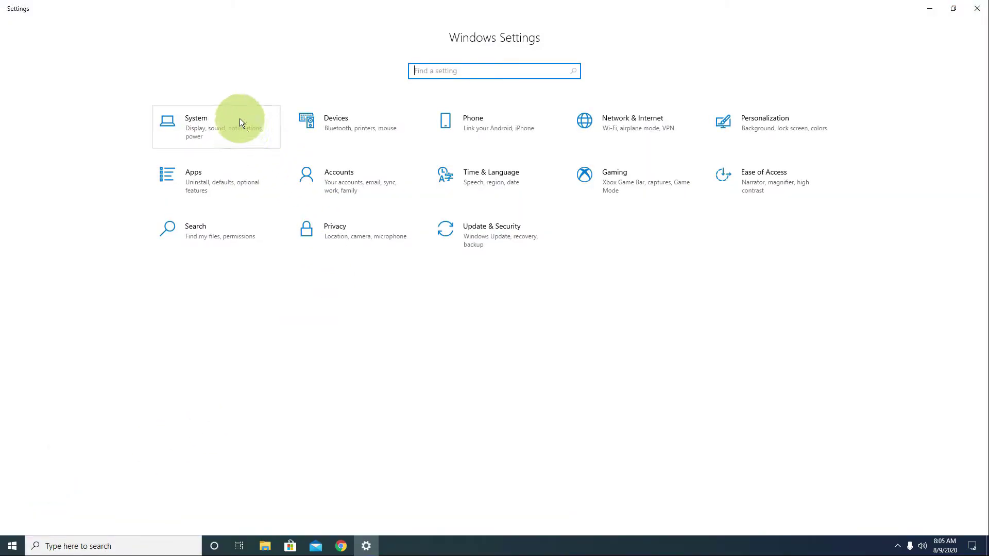
left_click(240, 119)
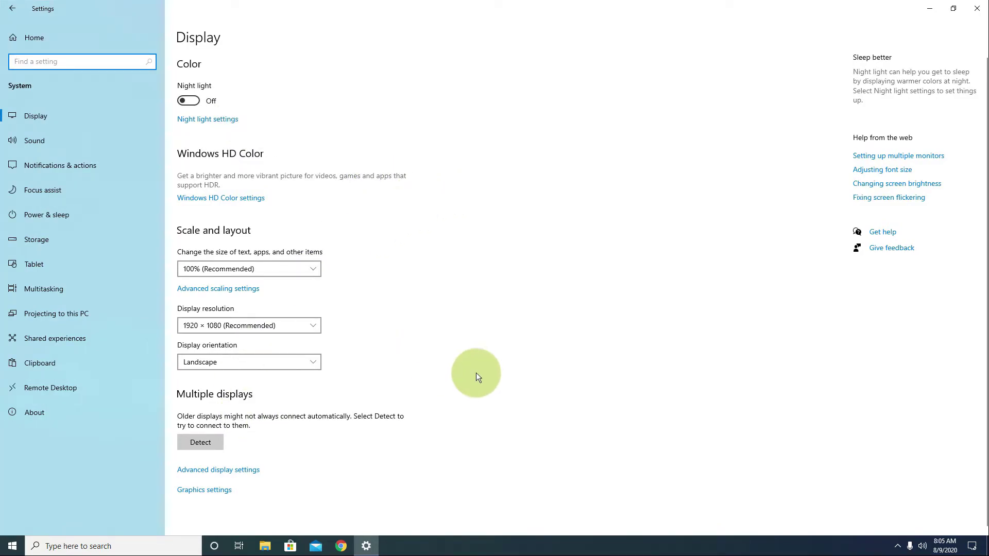
Open Advanced display settings to see Display 1 (VG279) at 60 Hz
left_click(211, 471)
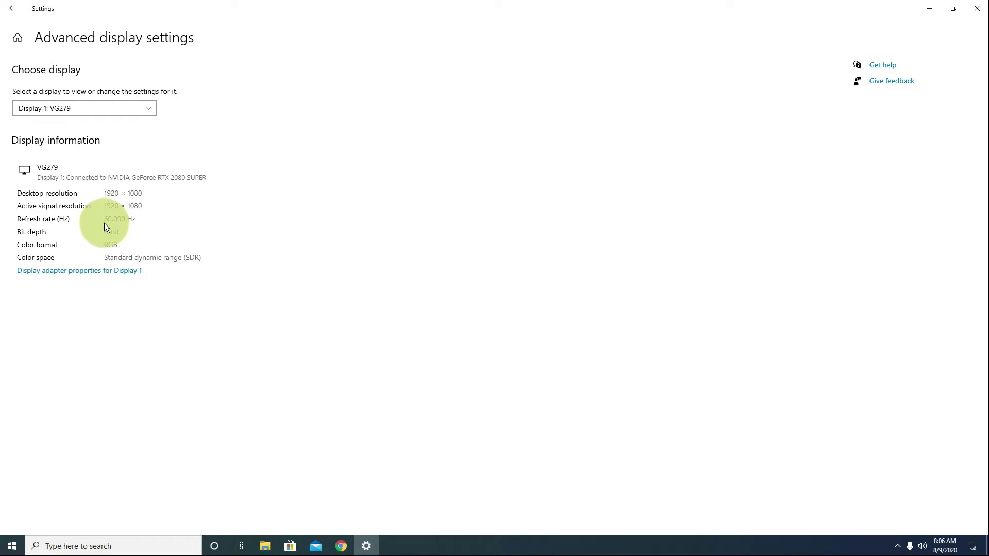
Open Display 1's adapter properties and expand the Monitor tab's refresh rate list (50–144 Hz)
left_click(88, 272)
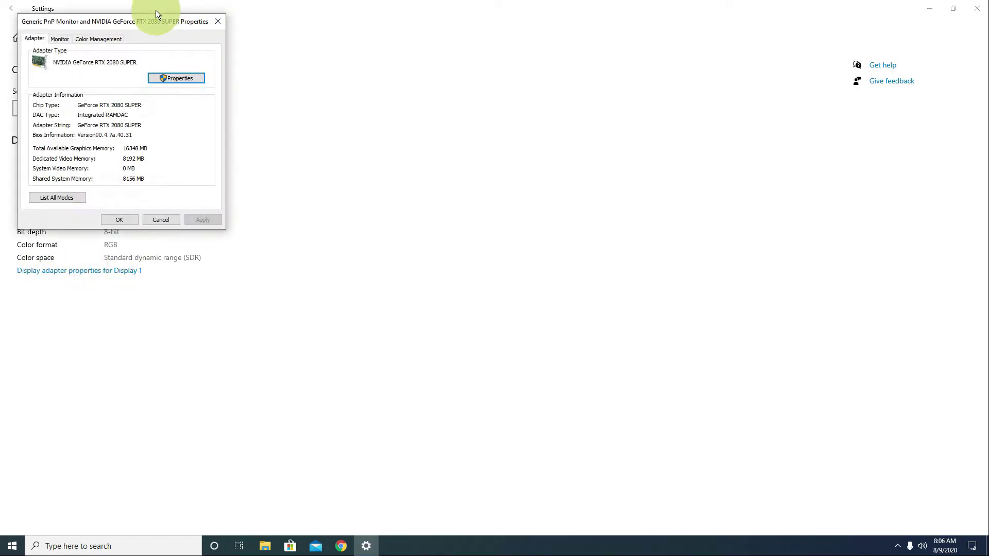
left_click_drag(142, 20, 345, 71)
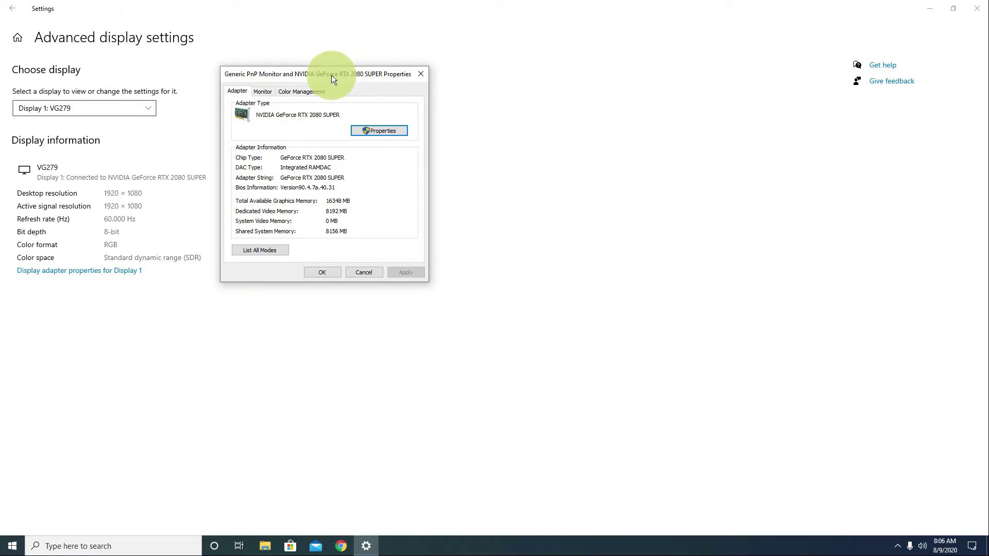
left_click(263, 92)
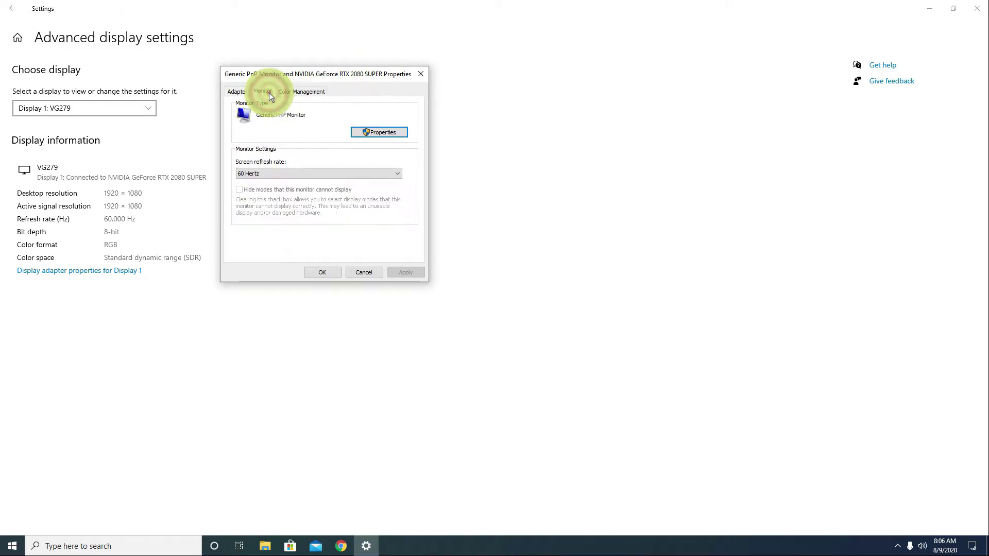
left_click(396, 173)
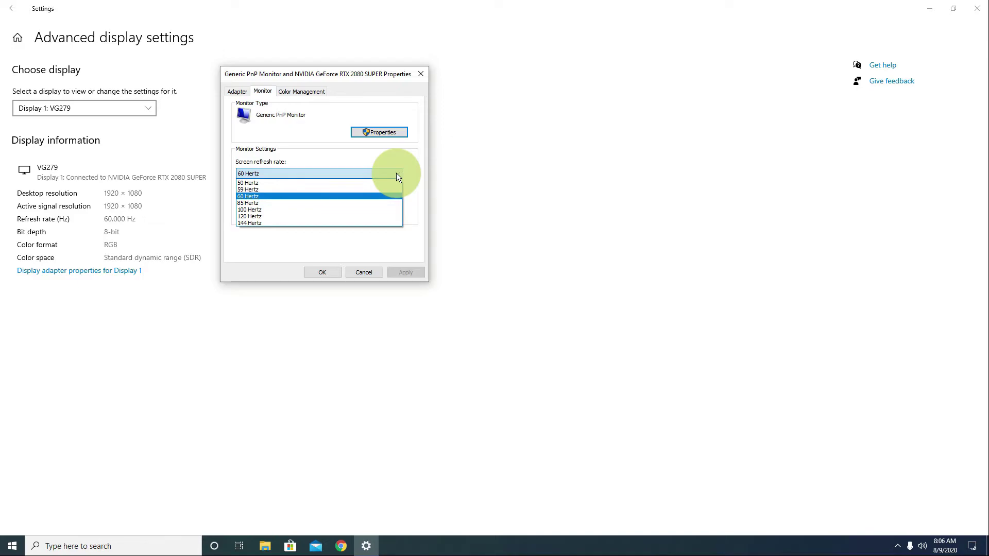
Set Display 1 to 144 Hertz, apply and keep the change, and close the dialog
left_click(291, 222)
left_click(415, 275)
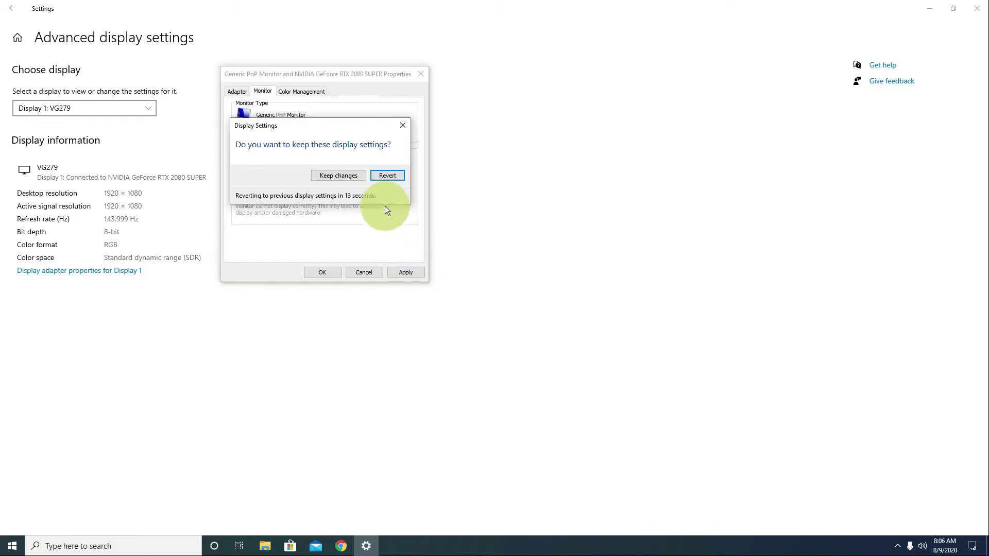
left_click(359, 176)
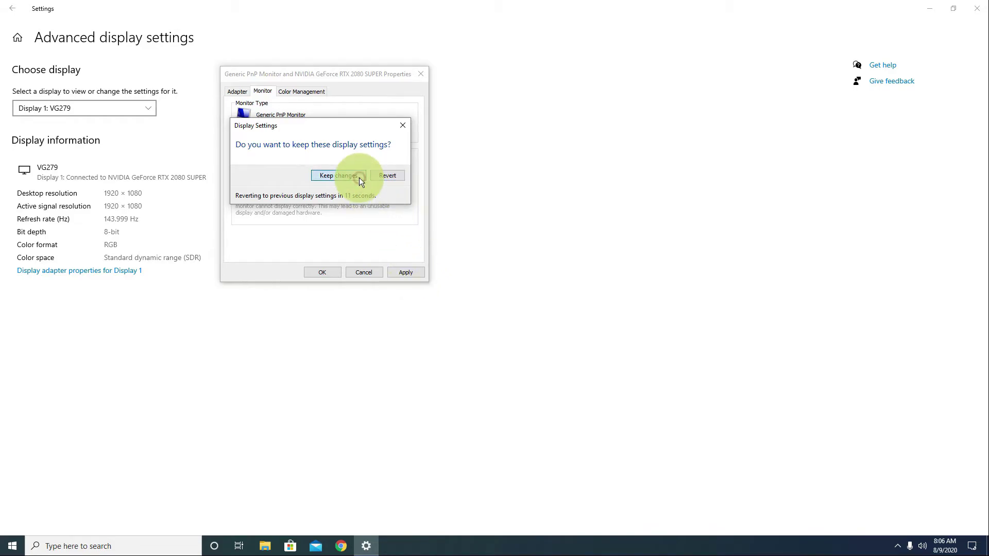
left_click(334, 274)
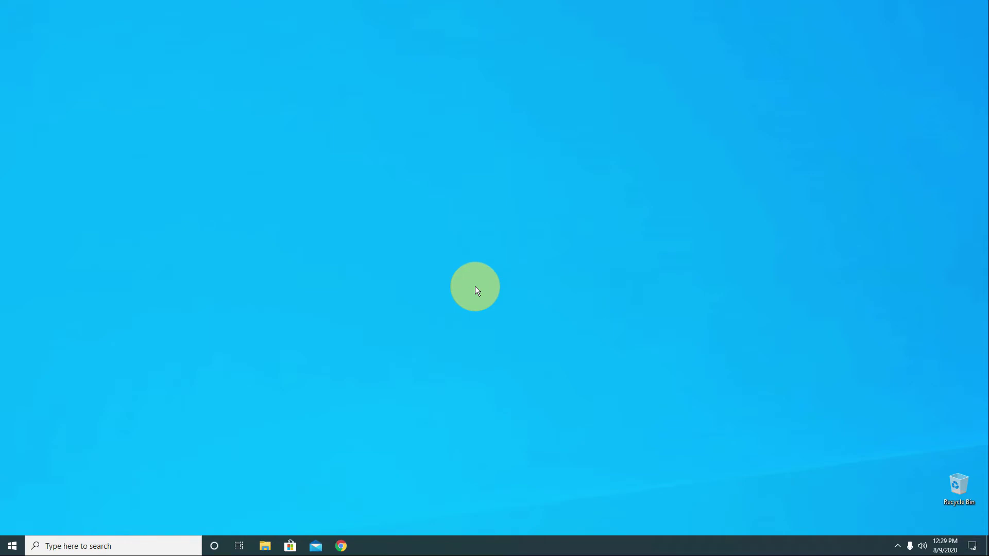
Reopen Display settings from the desktop and select the Display 2 tile
right_click(476, 286)
left_click(534, 388)
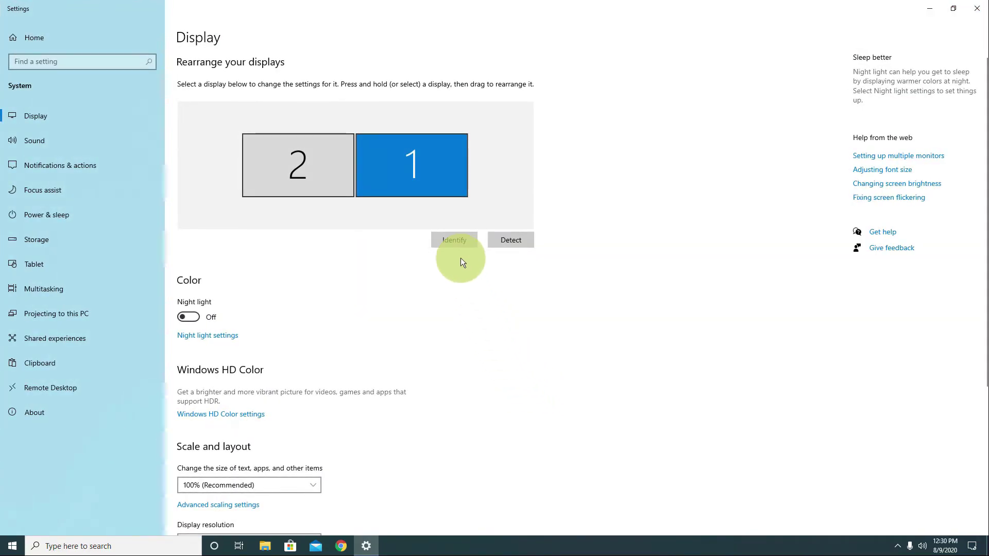
left_click(453, 239)
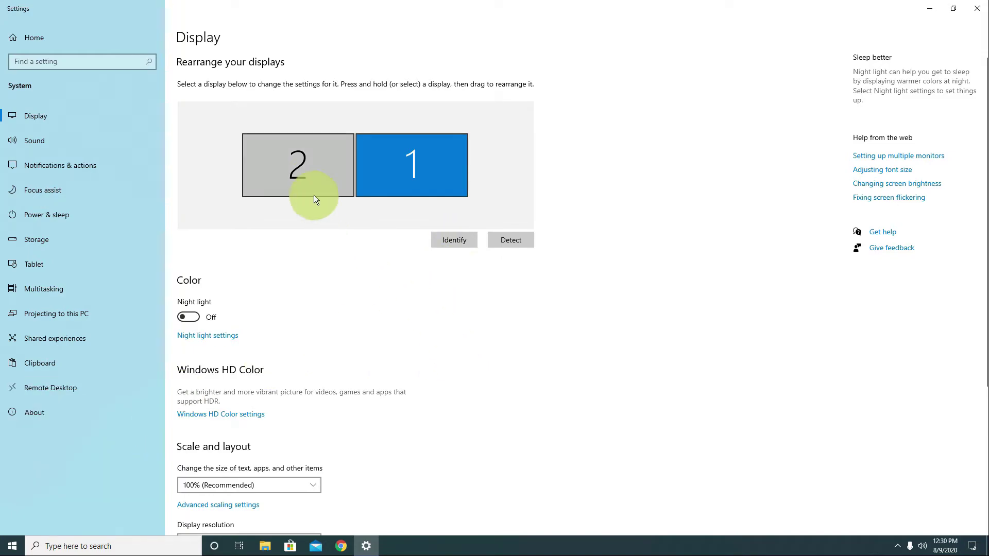
left_click(313, 178)
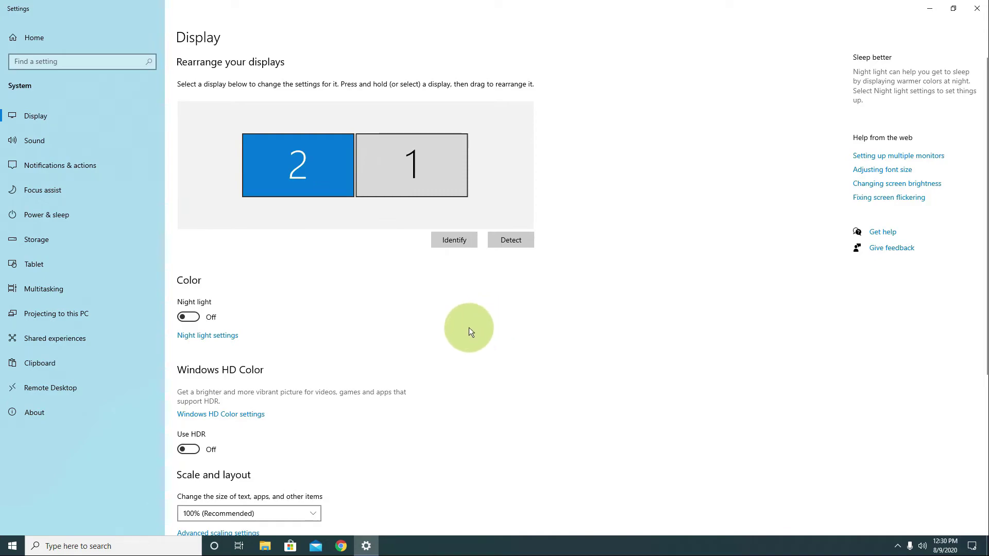
scroll(444, 312, "down", 5)
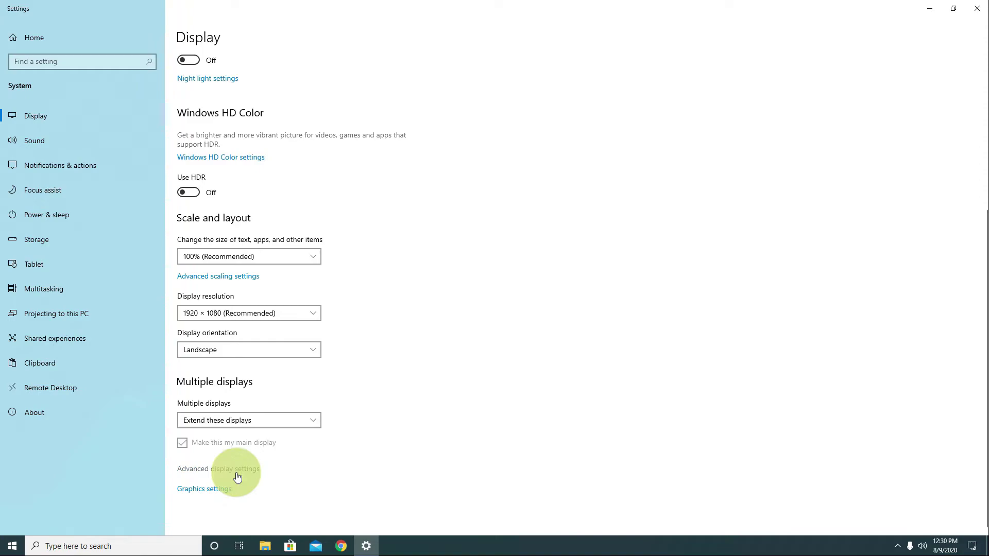
Open Advanced display settings showing Display 2 (VG279QM) at 1920×1080, 60 Hz
left_click(219, 471)
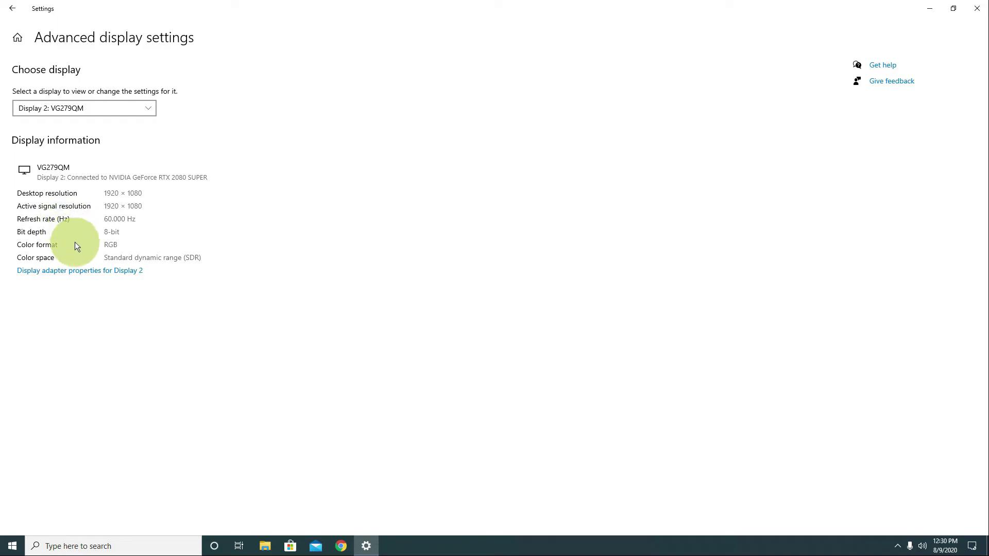
Open Display 2's adapter properties and expand the Monitor tab's refresh rate list (50–280 Hz)
left_click(70, 274)
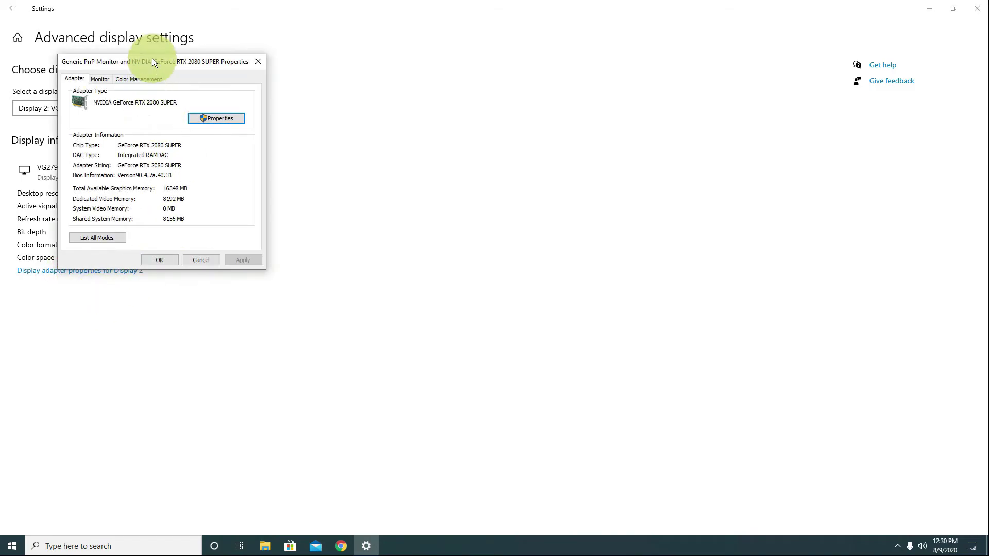
left_click_drag(153, 62, 320, 69)
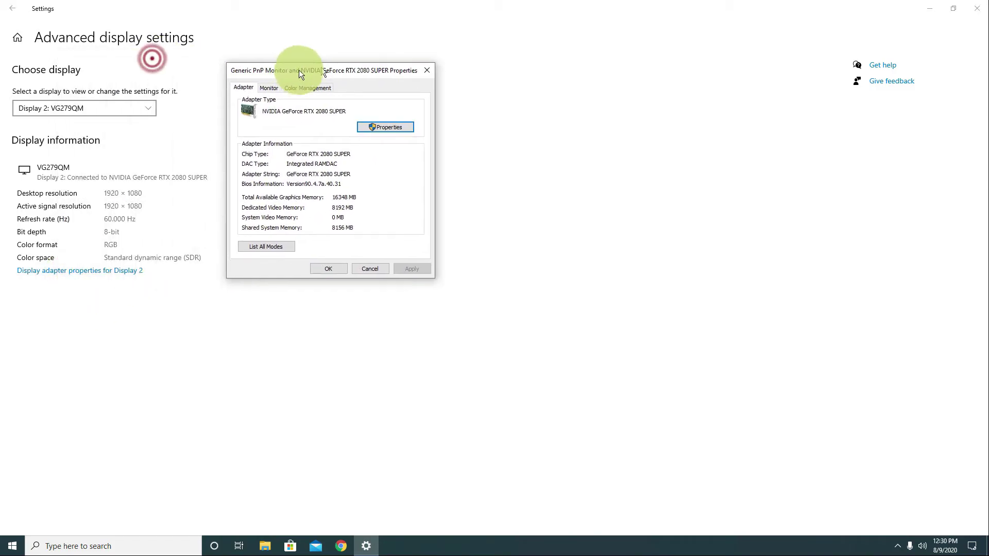
left_click(266, 85)
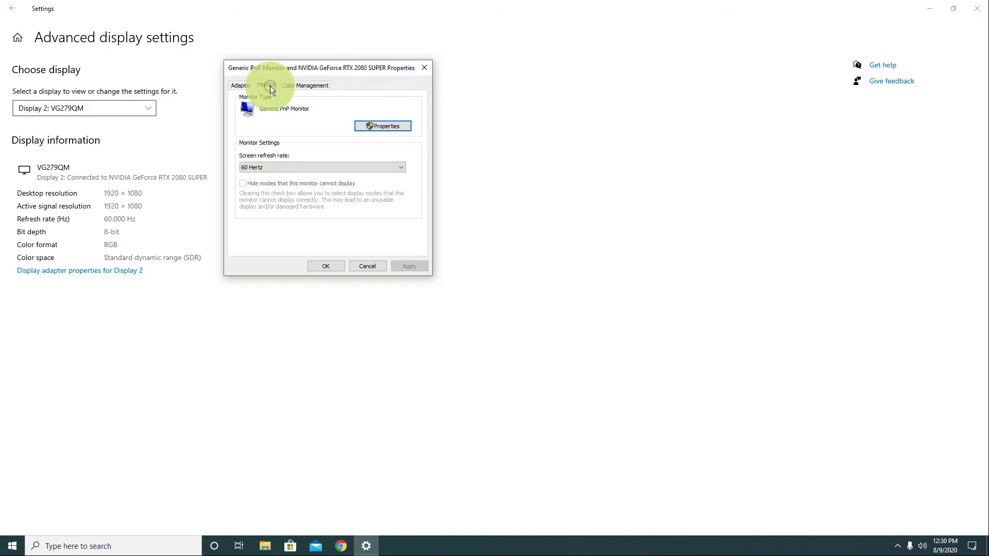
left_click(395, 168)
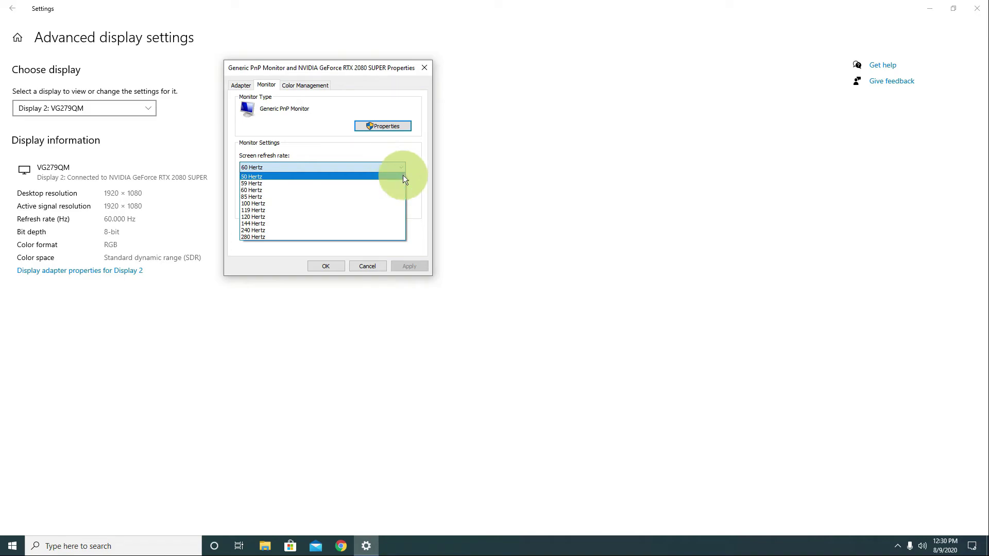
Set Display 2 to 280 Hertz, apply and keep the change, and close the dialog
left_click(275, 236)
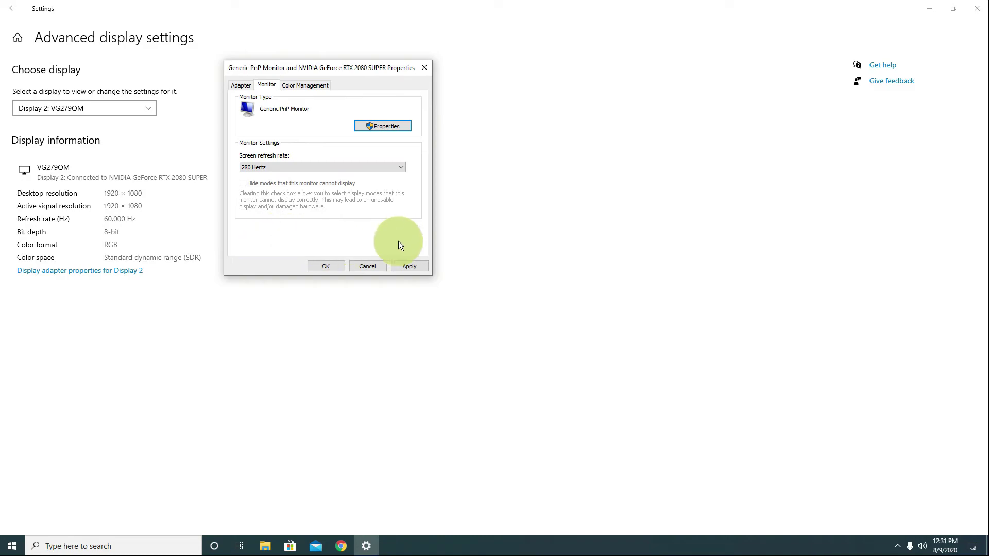
left_click(399, 267)
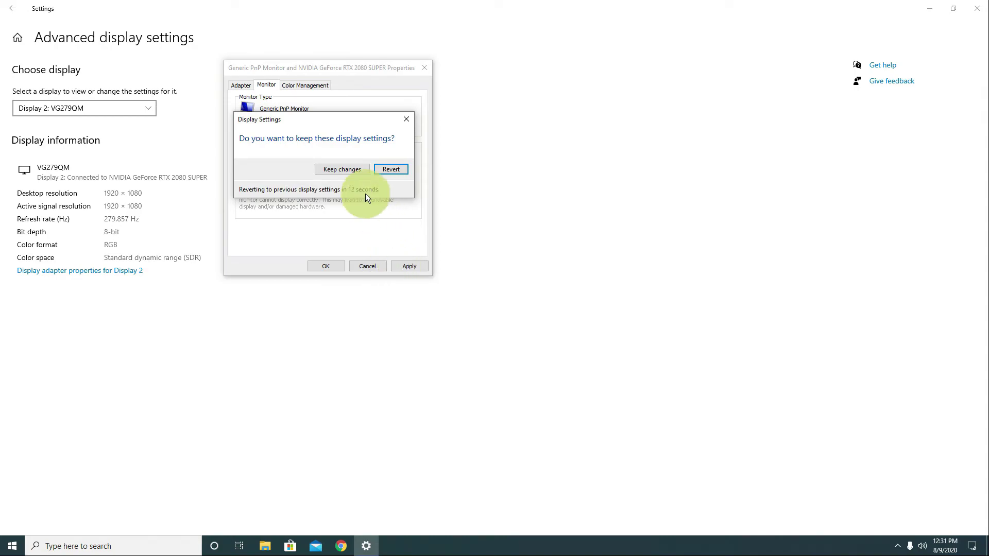
left_click(350, 171)
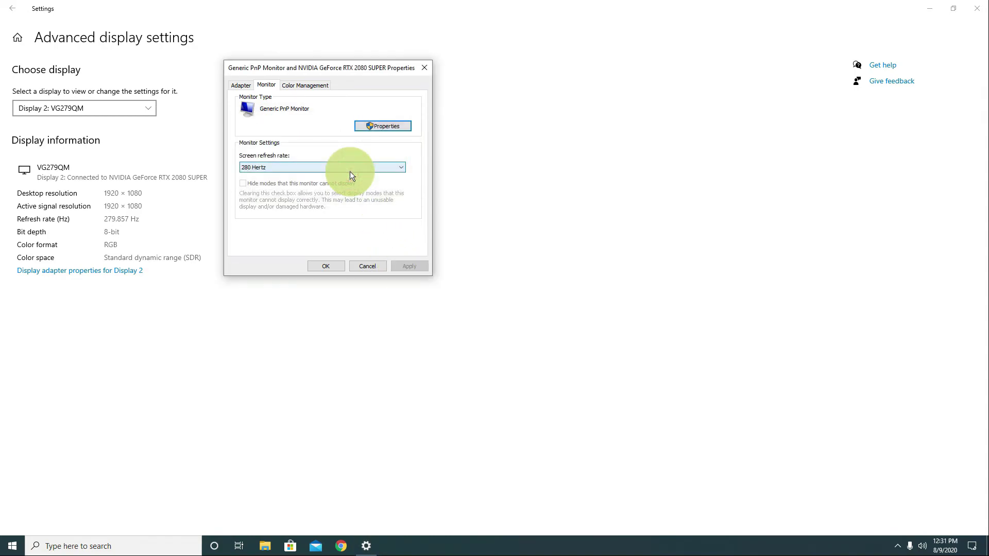
left_click(330, 266)
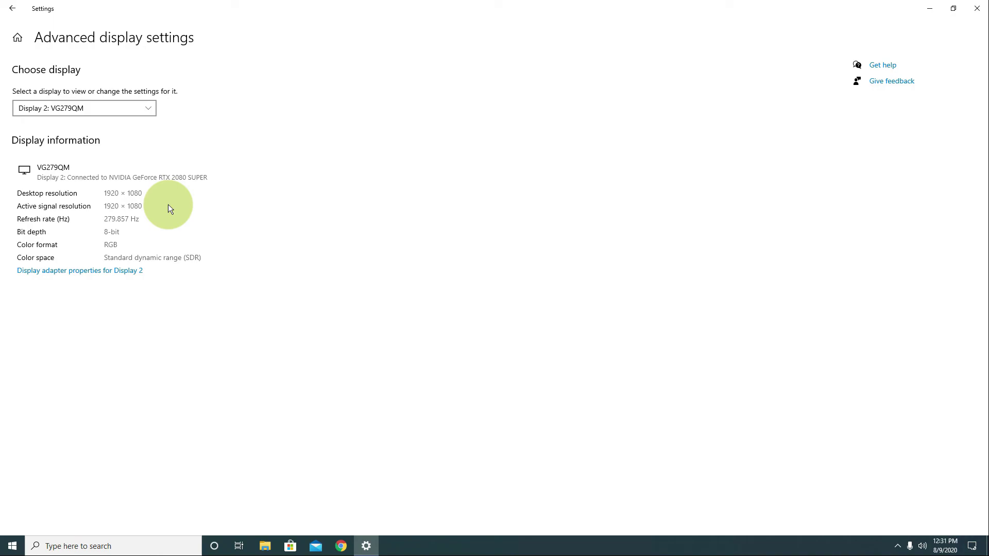
left_click(151, 109)
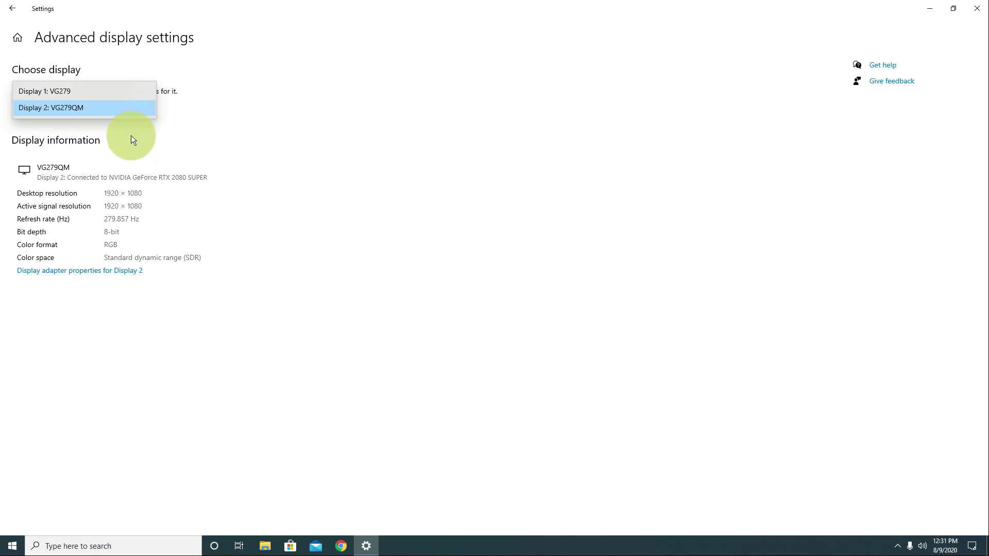
left_click(225, 142)
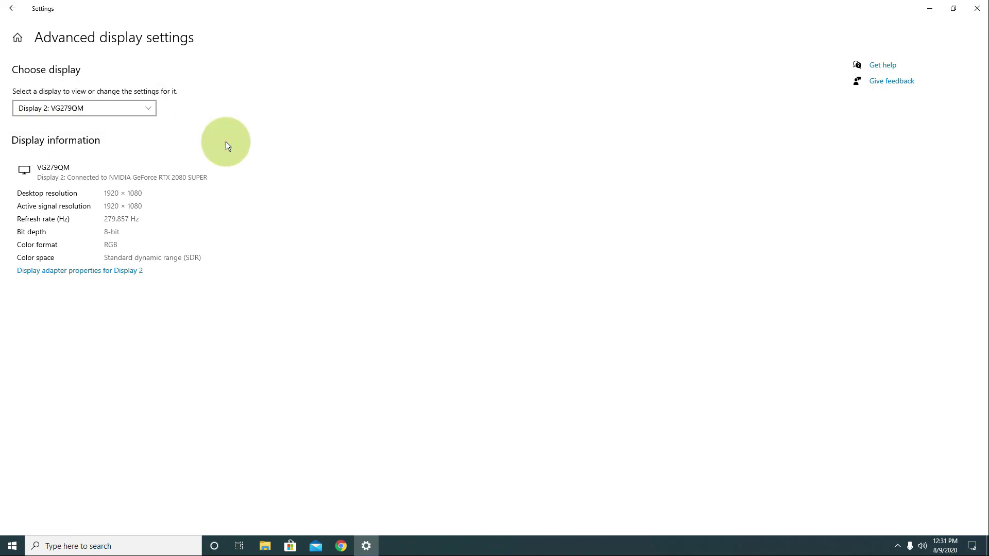